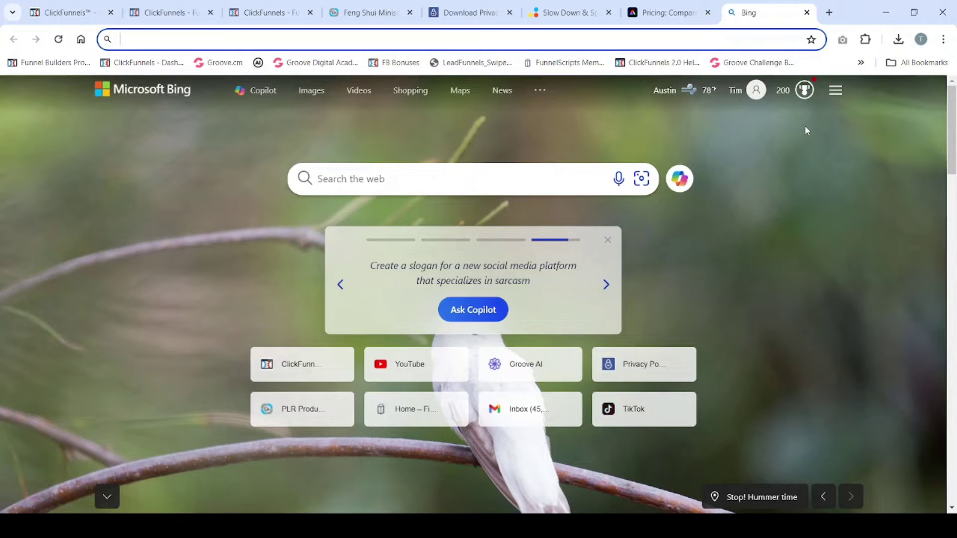
Step: Search Bing for adobe.com and open the Adobe Lightroom photo editor result
{"action": "left_click", "coordinate": [435, 182]}
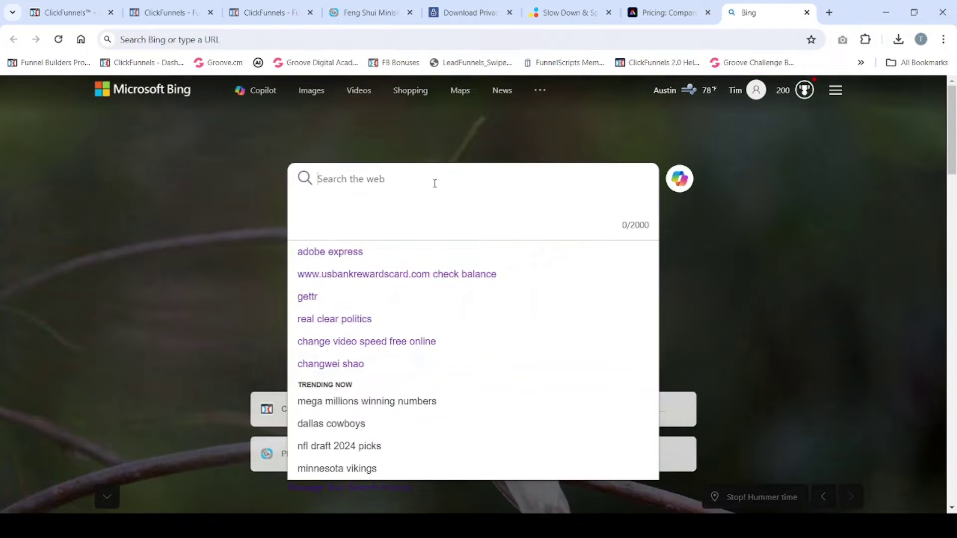
{"action": "type", "text": "adobe.com"}
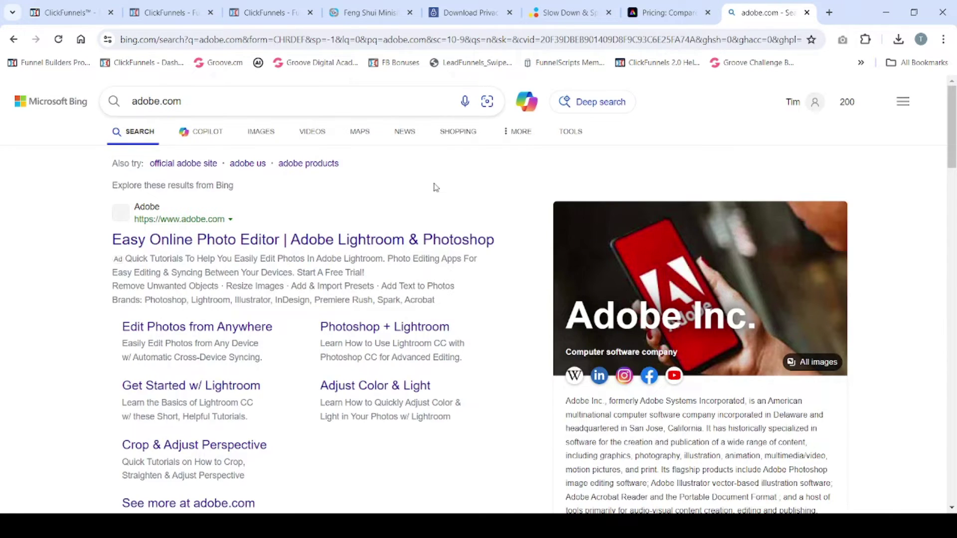
{"action": "left_click", "coordinate": [204, 242]}
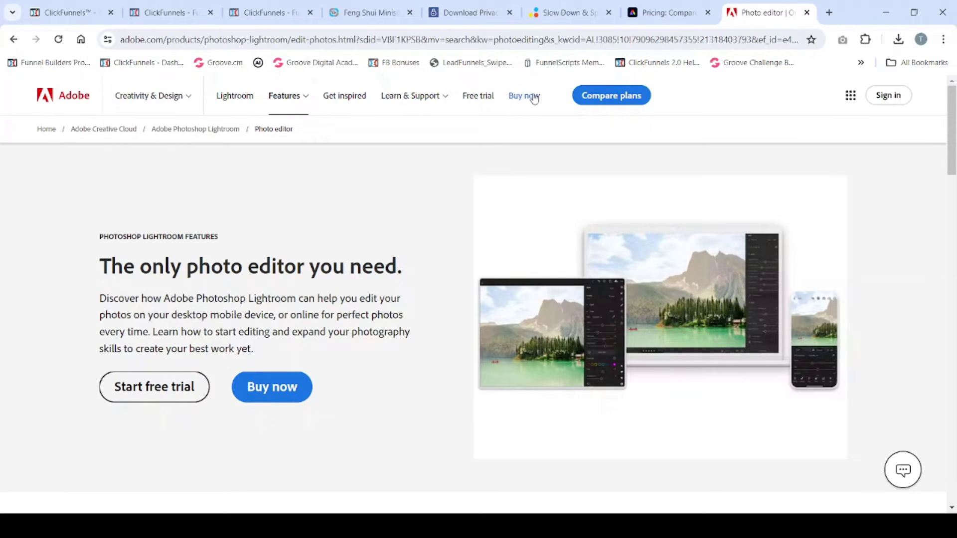
Step: Review the 7-day free trial plans: Lightroom US$9.99, Photography US$19.99, All Apps US$59.99
{"action": "left_click", "coordinate": [472, 100]}
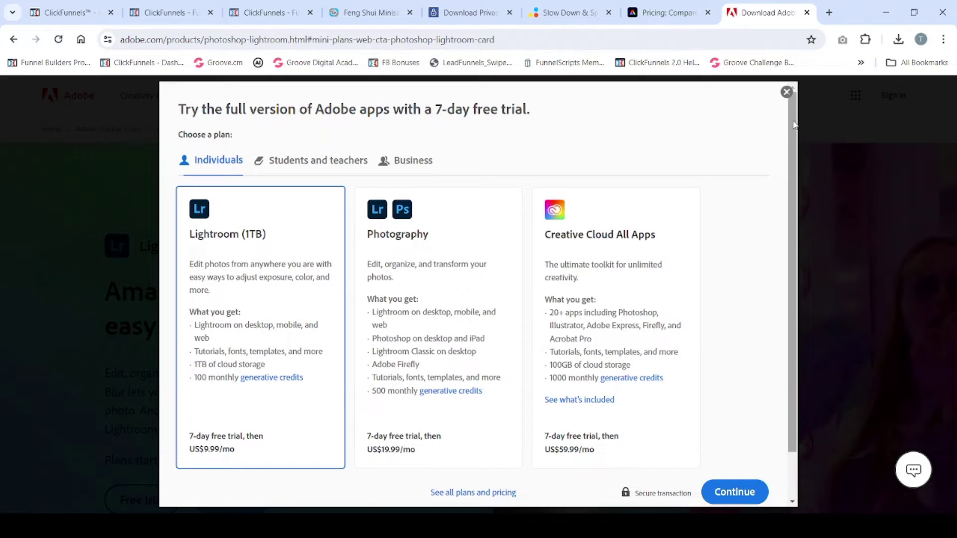
{"action": "left_click_drag", "start_coordinate": [793, 125], "coordinate": [786, 179]}
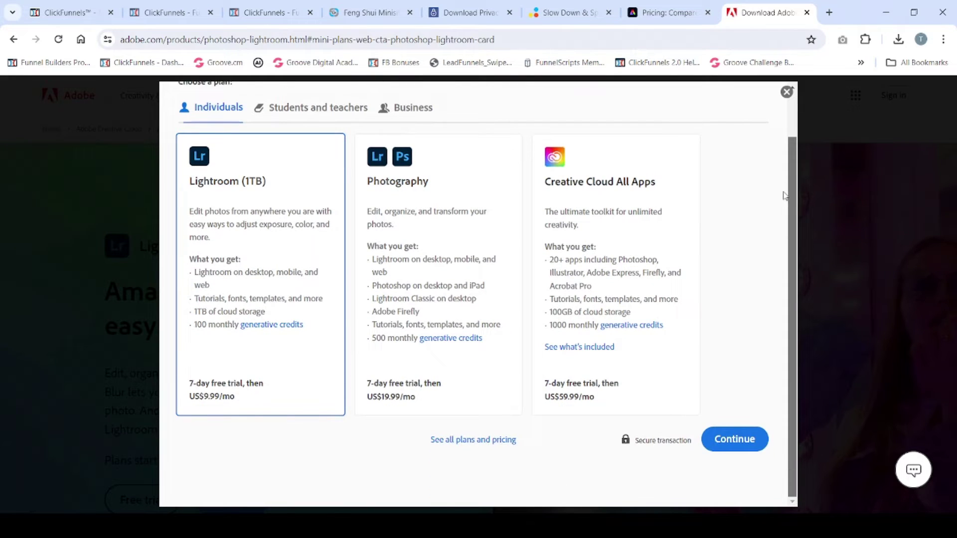
{"action": "scroll", "coordinate": [785, 195], "scroll_direction": "up", "scroll_amount": 1}
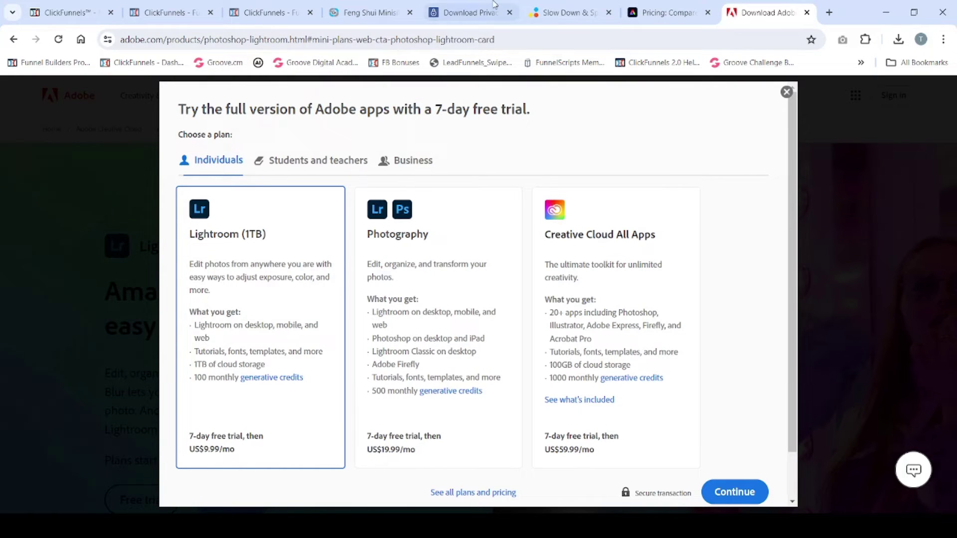
{"action": "left_click", "coordinate": [665, 35]}
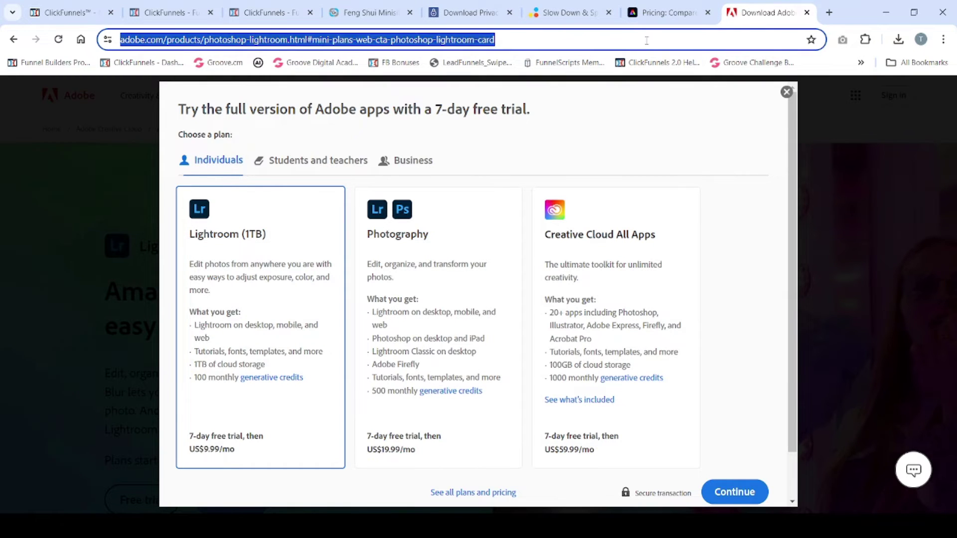
Step: Search Bing for 'adobe id' and open the Adobe Account result
{"action": "key", "text": "BackSpace"}
{"action": "type", "text": "a"}
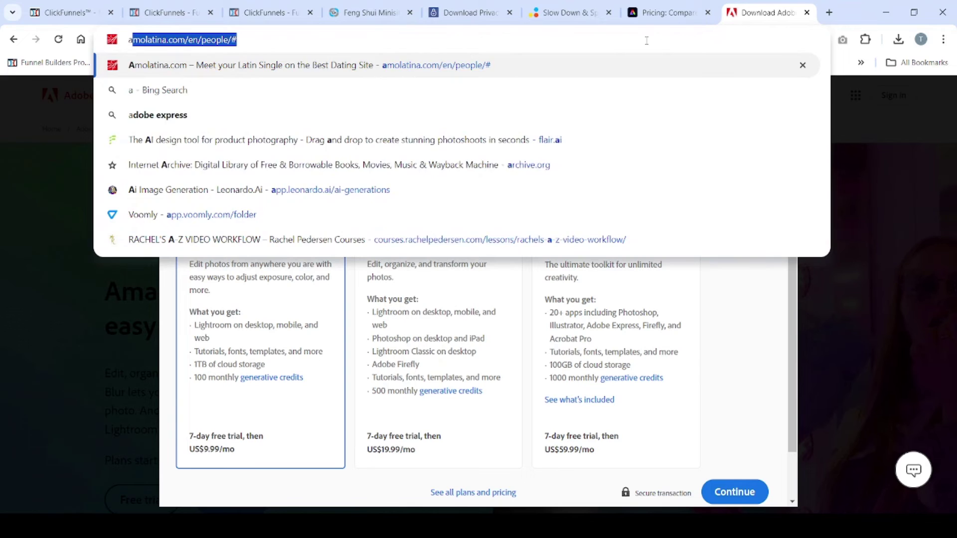
{"action": "type", "text": "dobe id"}
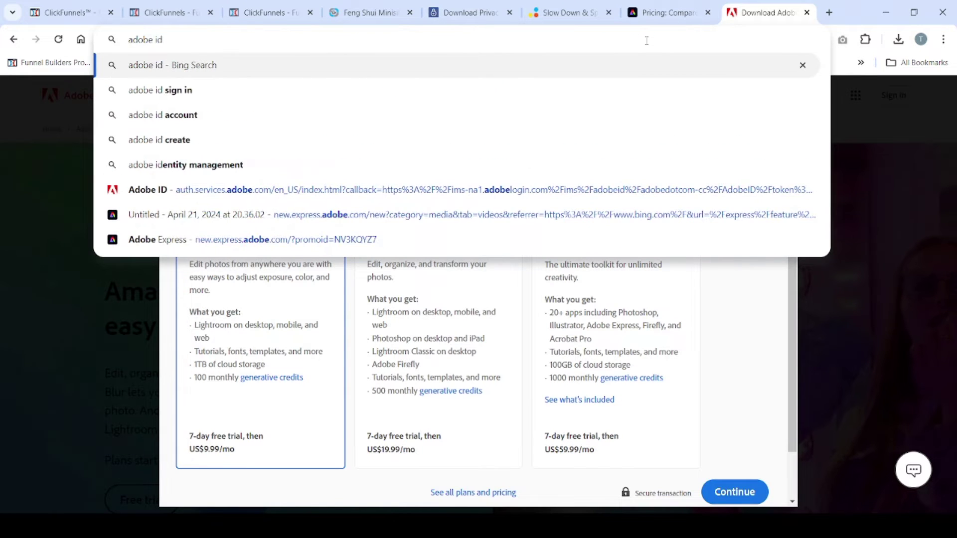
{"action": "key", "text": "Return"}
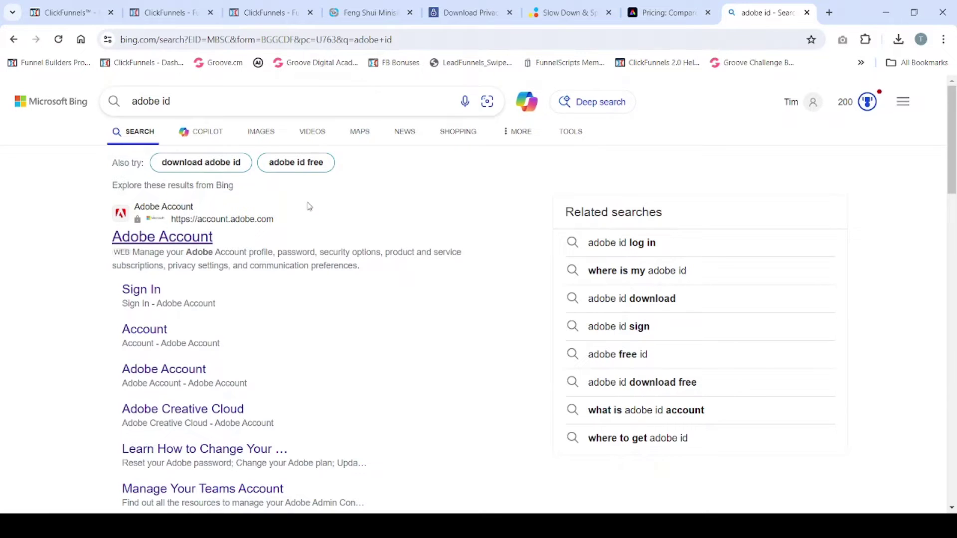
{"action": "left_click", "coordinate": [201, 242]}
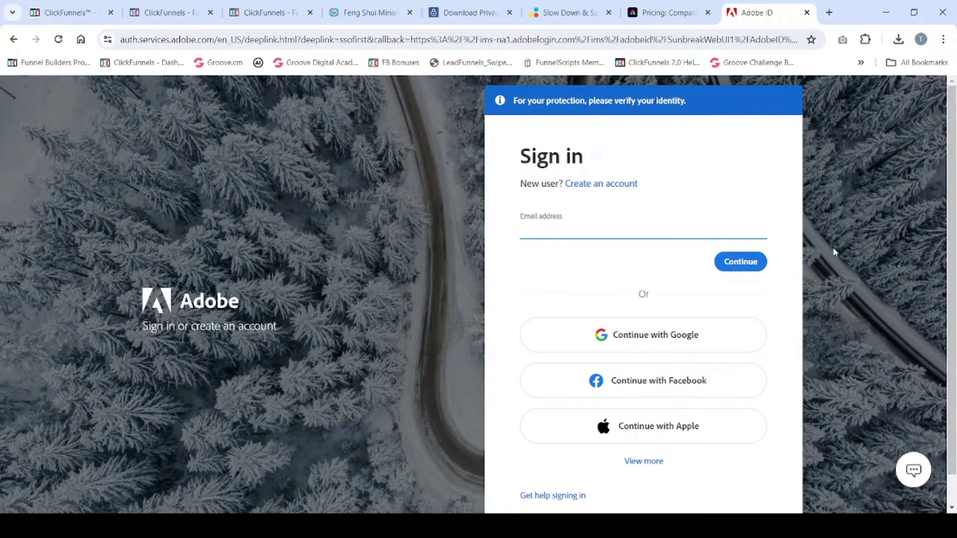
Step: Start a new account with an email address and password and continue to step 2
{"action": "scroll", "coordinate": [835, 251], "scroll_direction": "down", "scroll_amount": 1}
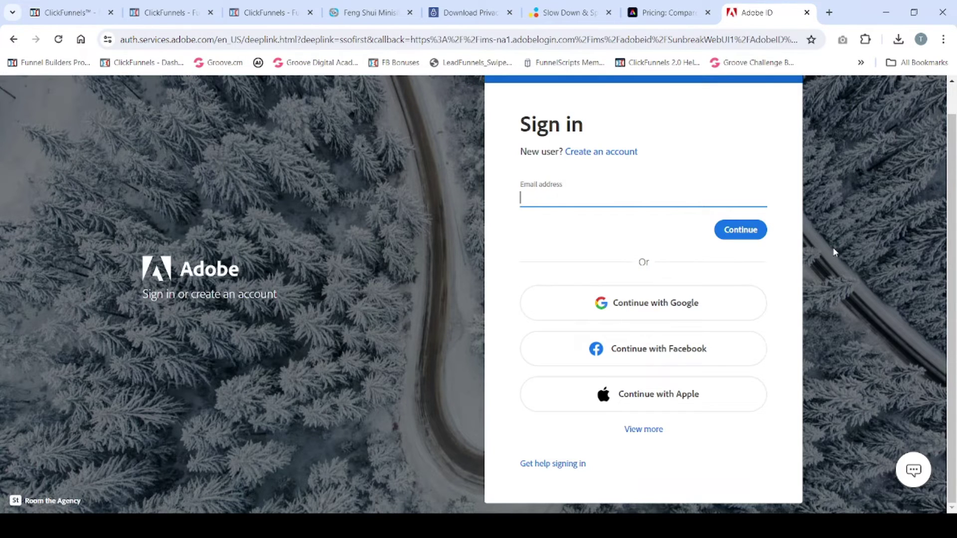
{"action": "scroll", "coordinate": [835, 252], "scroll_direction": "up", "scroll_amount": 1}
{"action": "scroll", "coordinate": [835, 251], "scroll_direction": "down", "scroll_amount": 1}
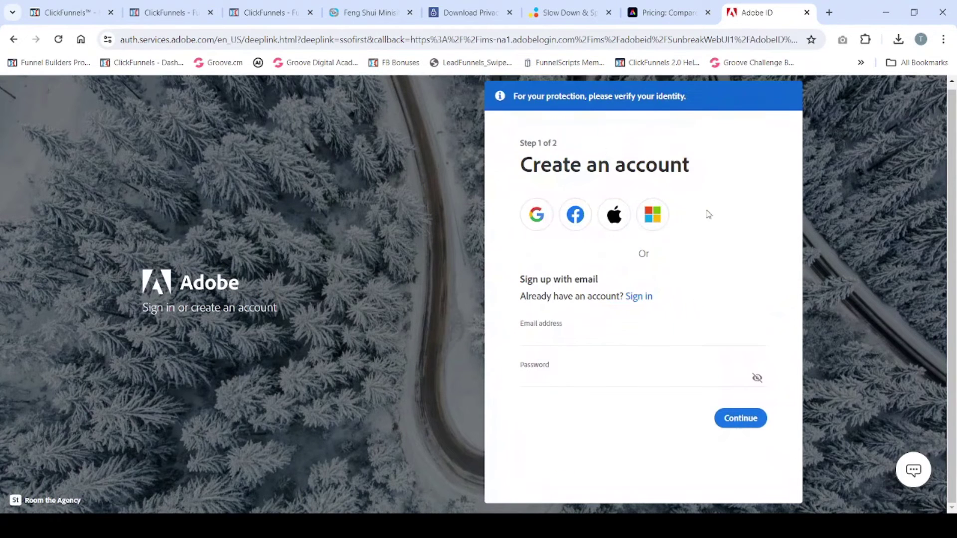
{"action": "left_click", "coordinate": [551, 340]}
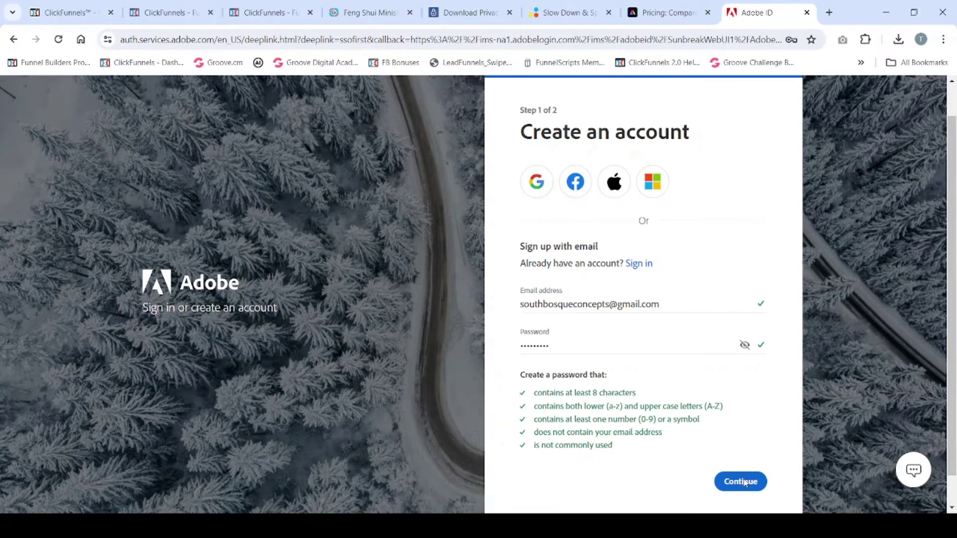
{"action": "left_click", "coordinate": [742, 480]}
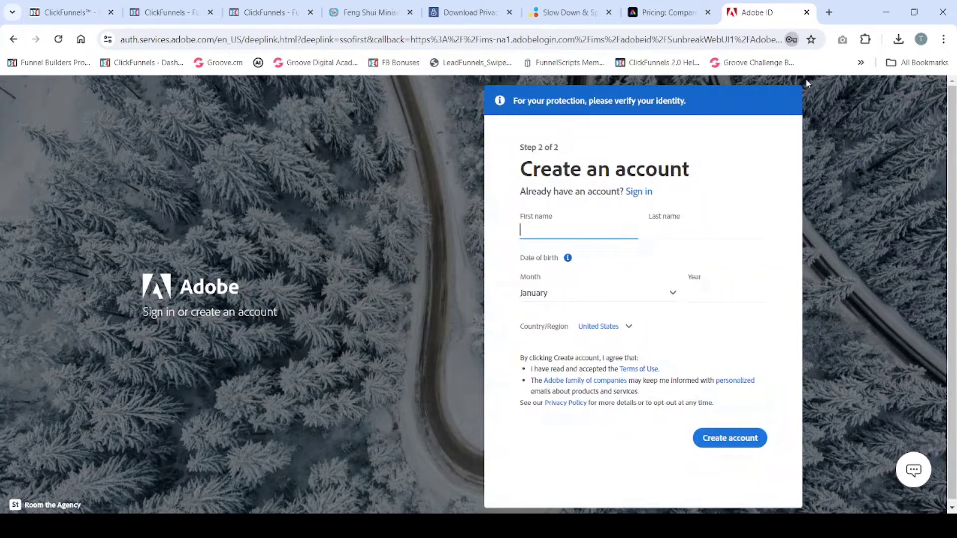
Step: Enter the holder's first and last name, March as birth month and birth year, then submit
{"action": "left_click", "coordinate": [671, 232]}
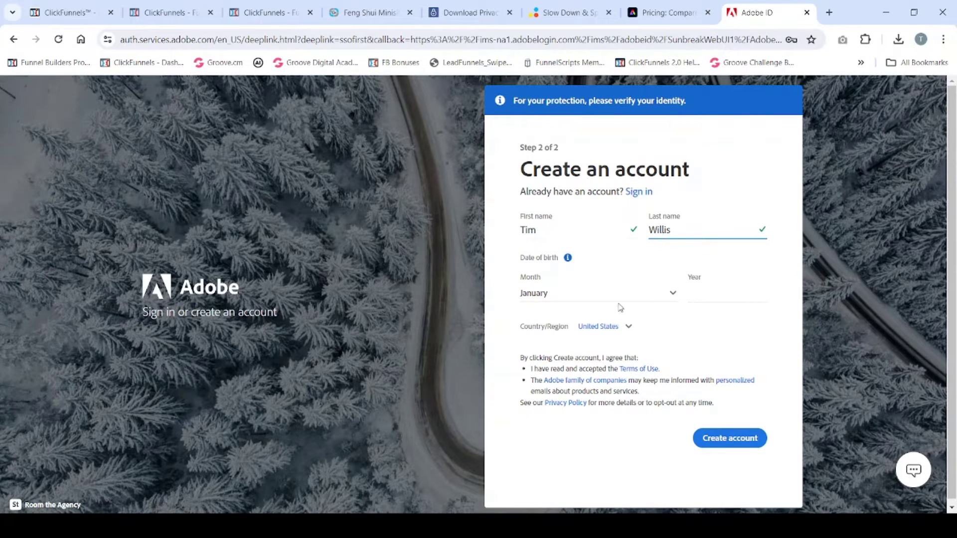
{"action": "left_click", "coordinate": [620, 309]}
{"action": "left_click", "coordinate": [628, 302]}
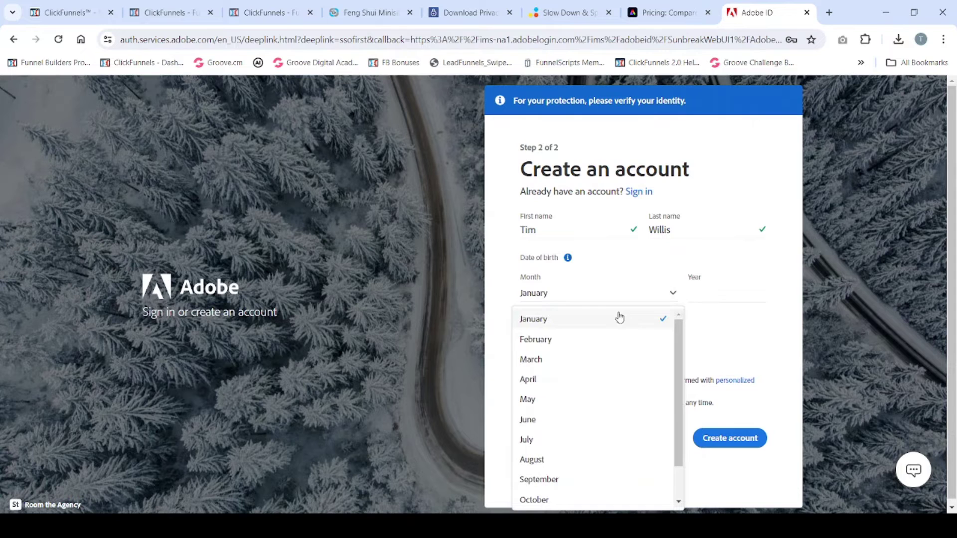
{"action": "left_click", "coordinate": [591, 359]}
{"action": "left_click", "coordinate": [708, 295]}
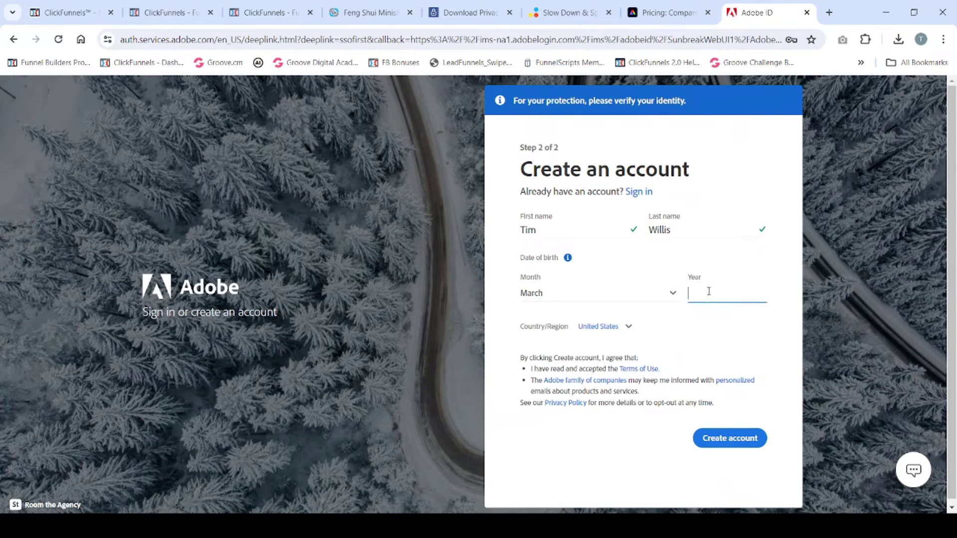
{"action": "type", "text": "1963"}
{"action": "left_click", "coordinate": [733, 441]}
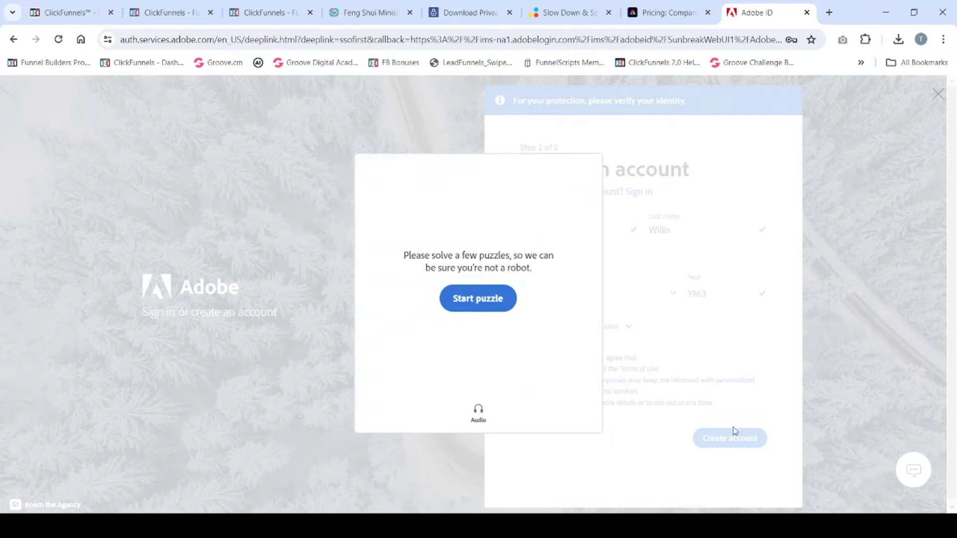
Step: Rotate the motorcycle four steps to match the hand and submit the puzzle
{"action": "left_click", "coordinate": [490, 305]}
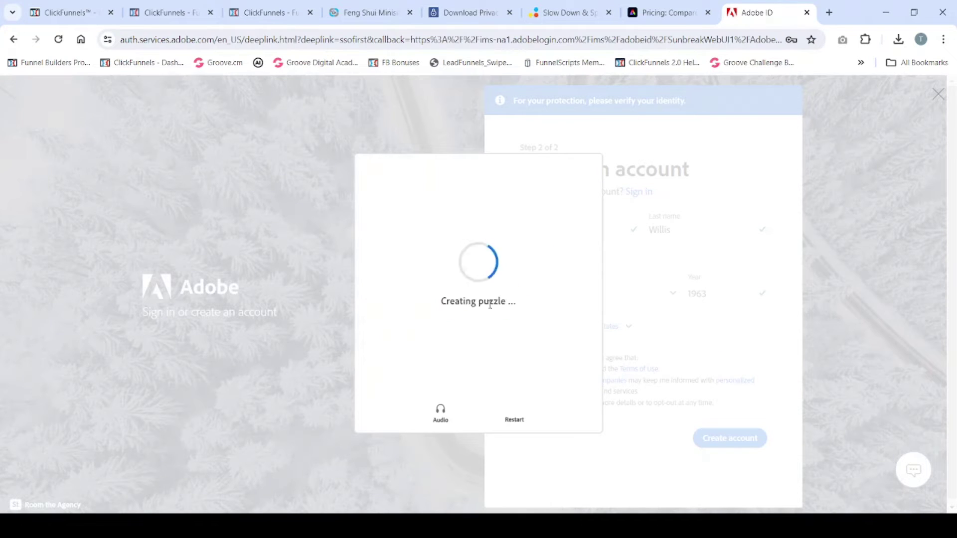
{"action": "left_click", "coordinate": [475, 310]}
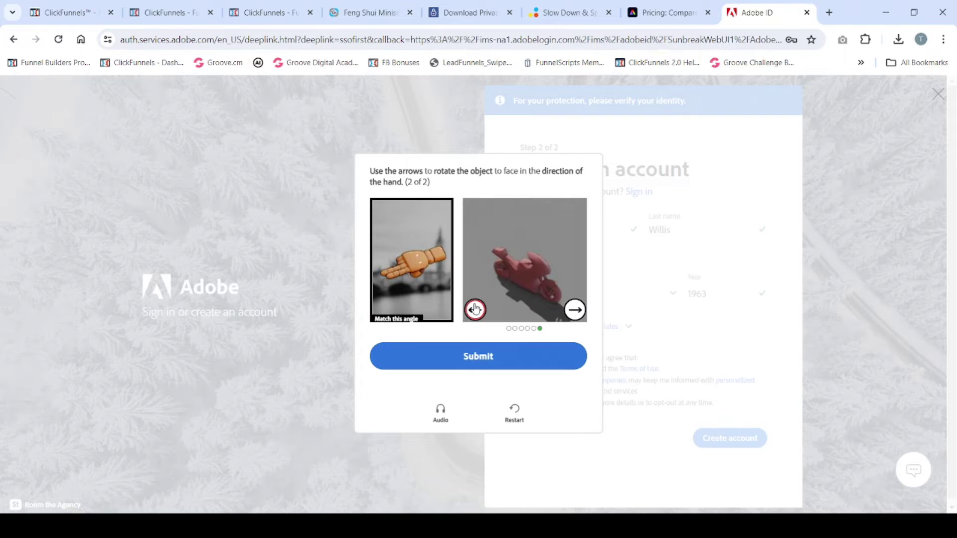
{"action": "left_click", "coordinate": [475, 310]}
{"action": "left_click", "coordinate": [476, 310]}
{"action": "left_click", "coordinate": [475, 309]}
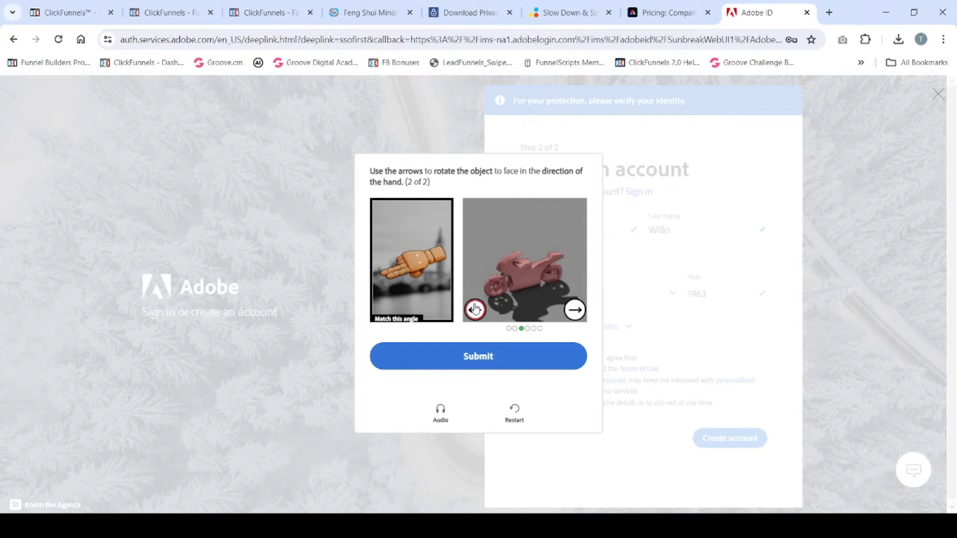
{"action": "left_click", "coordinate": [477, 358]}
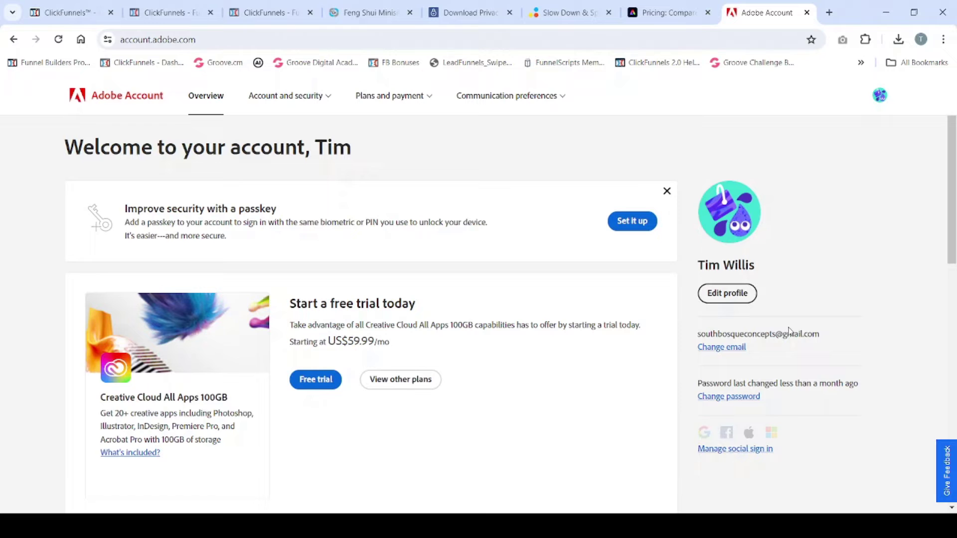
{"action": "scroll", "coordinate": [792, 461], "scroll_direction": "down", "scroll_amount": 1}
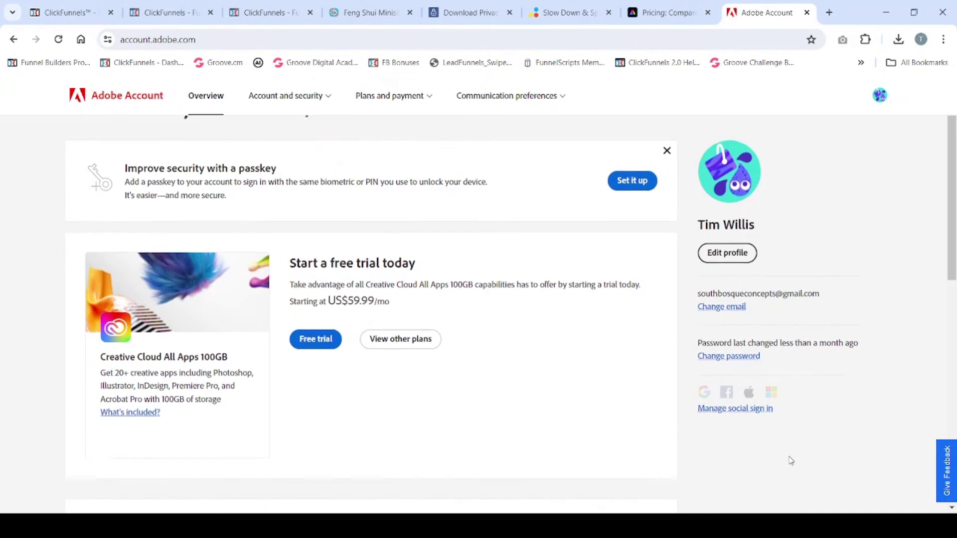
{"action": "scroll", "coordinate": [791, 461], "scroll_direction": "down", "scroll_amount": 4}
{"action": "scroll", "coordinate": [792, 461], "scroll_direction": "down", "scroll_amount": 1}
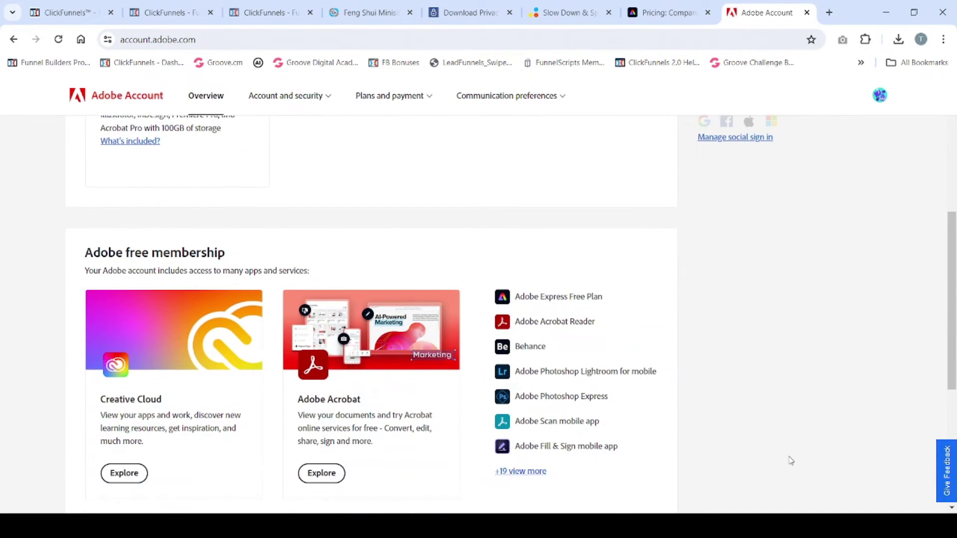
{"action": "scroll", "coordinate": [792, 461], "scroll_direction": "up", "scroll_amount": 5}
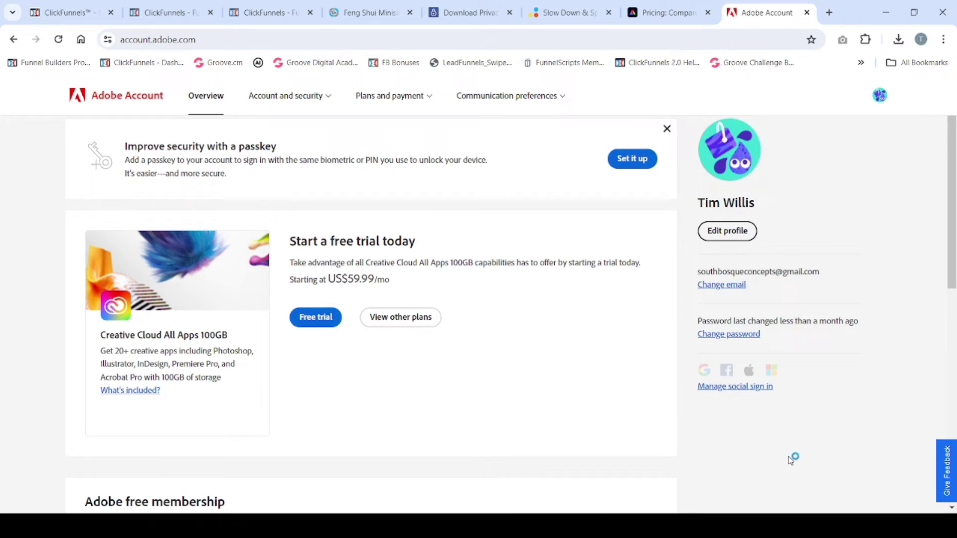
{"action": "scroll", "coordinate": [790, 460], "scroll_direction": "down", "scroll_amount": 5}
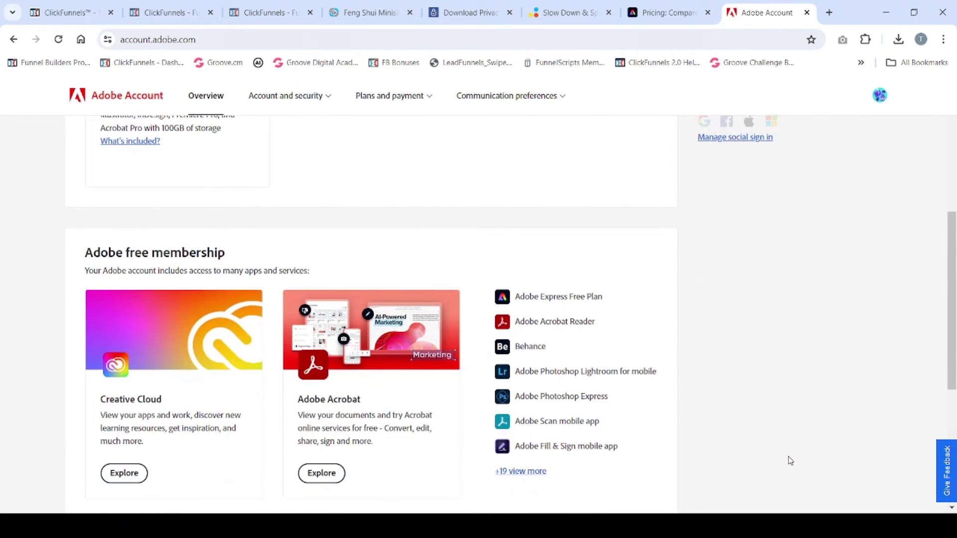
{"action": "scroll", "coordinate": [790, 460], "scroll_direction": "down", "scroll_amount": 3}
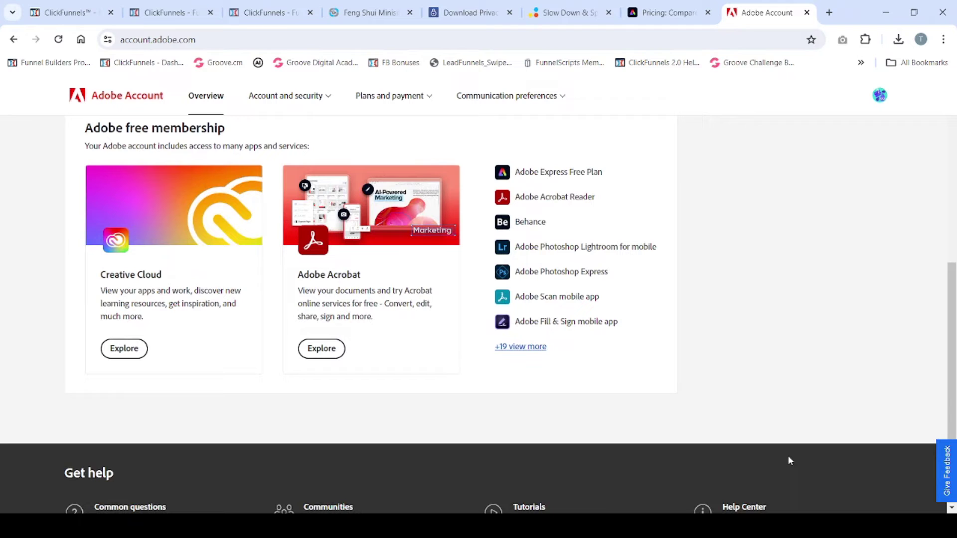
{"action": "scroll", "coordinate": [685, 324], "scroll_direction": "up", "scroll_amount": 3}
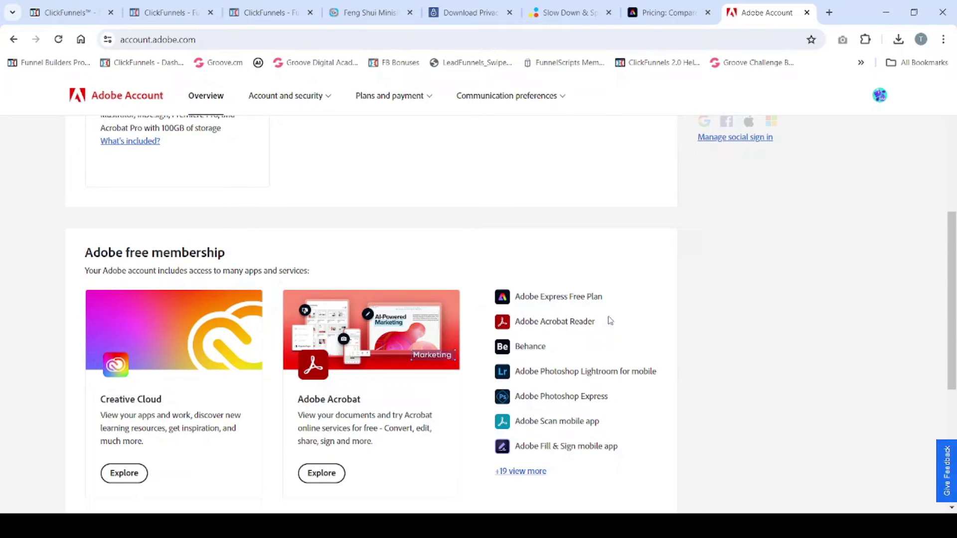
{"action": "mouse_move", "coordinate": [566, 330]}
{"action": "mouse_move", "coordinate": [599, 402]}
{"action": "scroll", "coordinate": [598, 375], "scroll_direction": "down", "scroll_amount": 1}
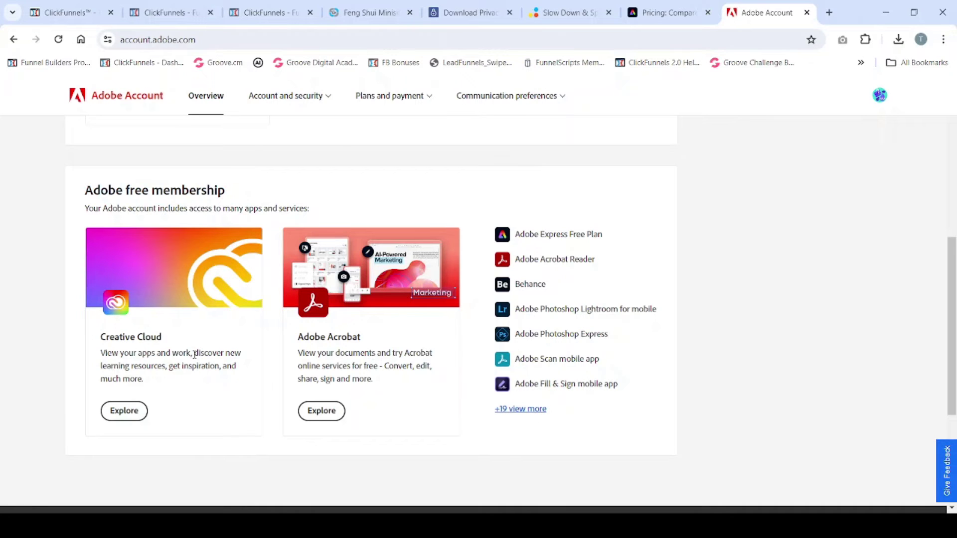
Step: Open the Creative Cloud home page listing Adobe Express, Firefly and Acrobat (web)
{"action": "left_click", "coordinate": [125, 412]}
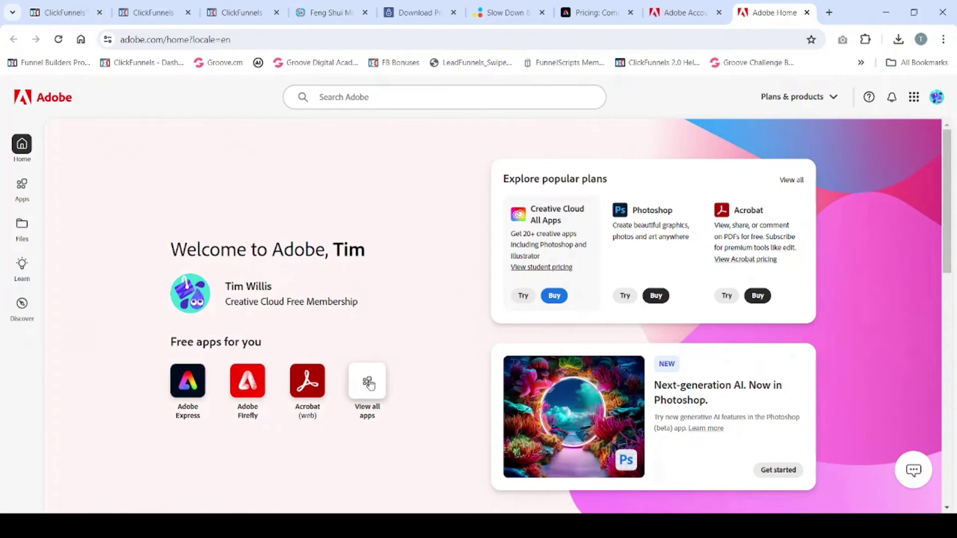
Step: Show all apps from 'Free apps for you' and scroll through the All apps grid
{"action": "left_click", "coordinate": [369, 384]}
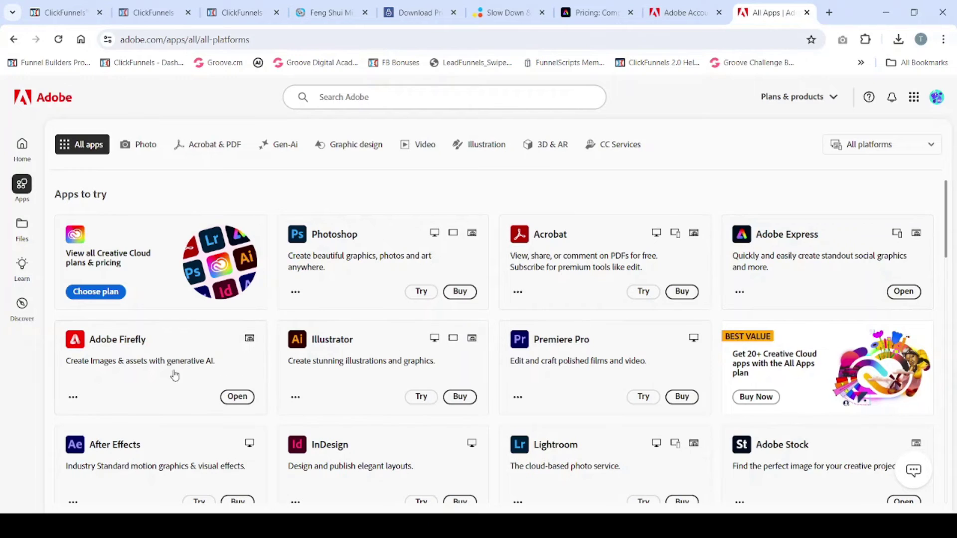
{"action": "scroll", "coordinate": [700, 390], "scroll_direction": "down", "scroll_amount": 1}
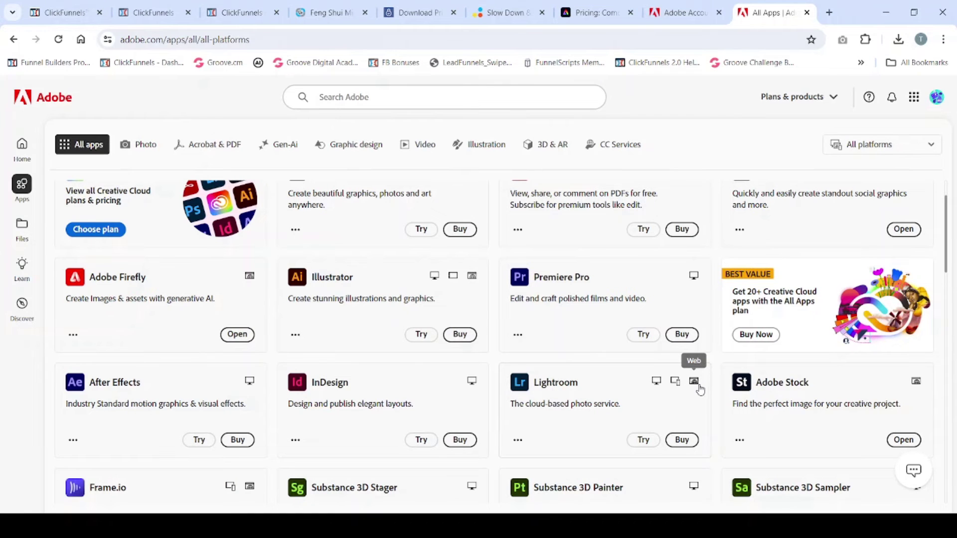
{"action": "scroll", "coordinate": [700, 390], "scroll_direction": "down", "scroll_amount": 1}
{"action": "scroll", "coordinate": [261, 407], "scroll_direction": "down", "scroll_amount": 1}
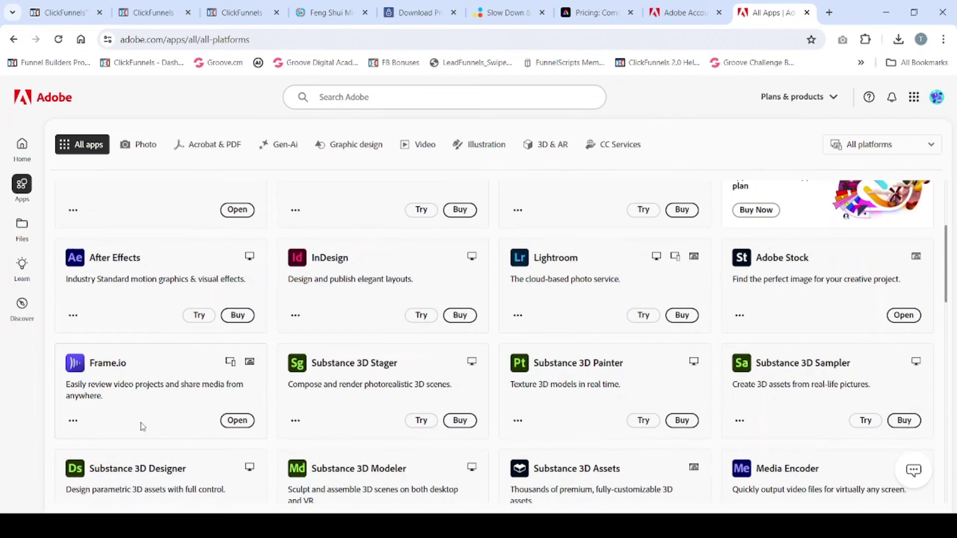
{"action": "scroll", "coordinate": [144, 426], "scroll_direction": "down", "scroll_amount": 1}
{"action": "scroll", "coordinate": [145, 427], "scroll_direction": "down", "scroll_amount": 1}
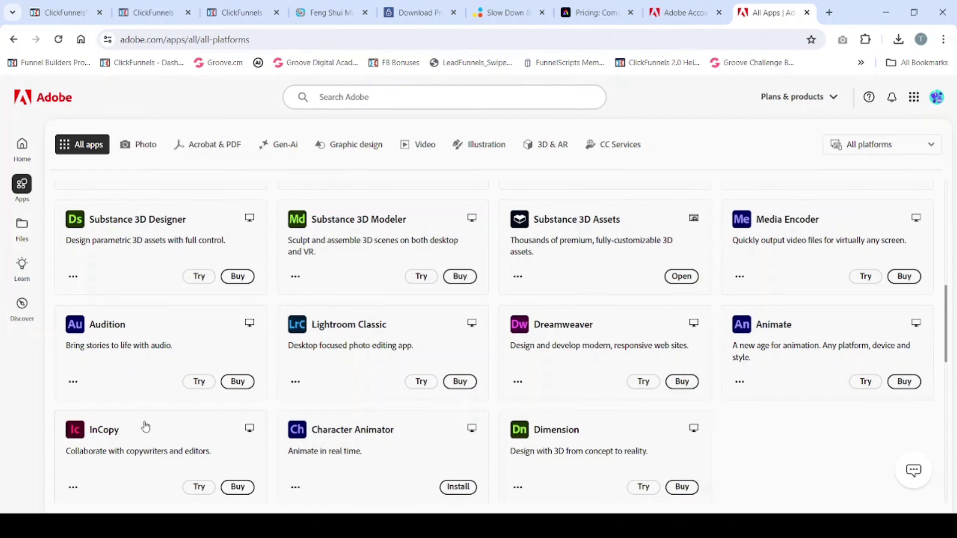
{"action": "scroll", "coordinate": [145, 426], "scroll_direction": "up", "scroll_amount": 1}
{"action": "scroll", "coordinate": [145, 426], "scroll_direction": "up", "scroll_amount": 3}
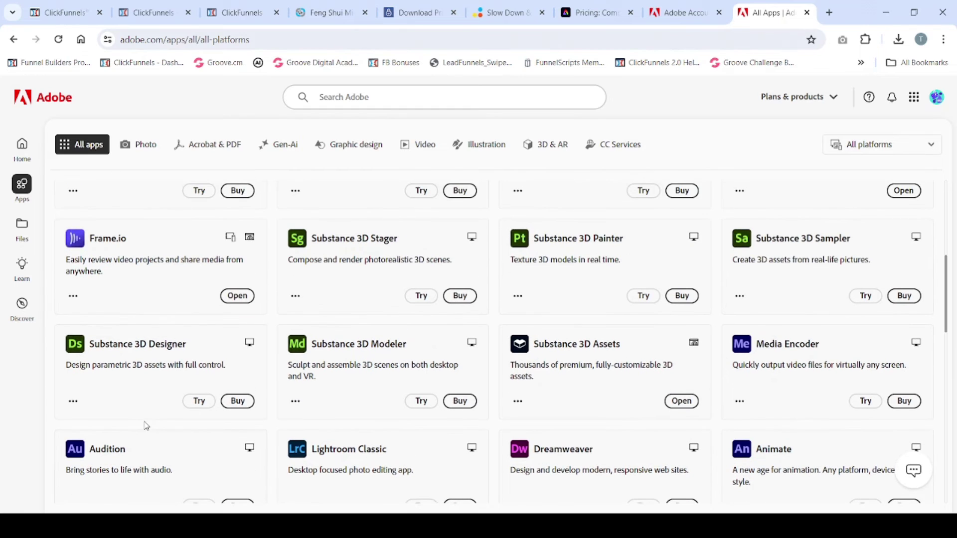
{"action": "scroll", "coordinate": [146, 426], "scroll_direction": "up", "scroll_amount": 1}
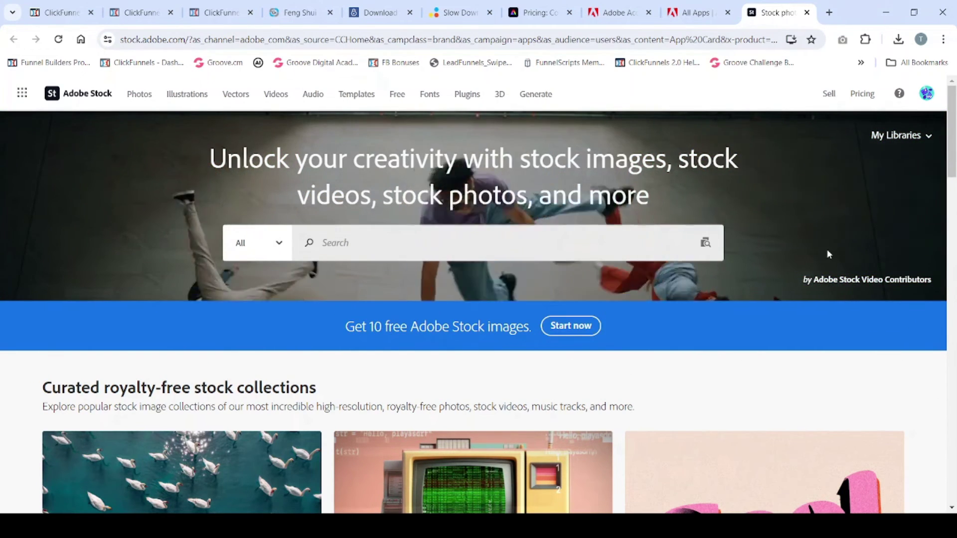
Step: Scroll through Adobe Stock's photo, video, template, vector and music collections and back up
{"action": "scroll", "coordinate": [842, 247], "scroll_direction": "down", "scroll_amount": 1}
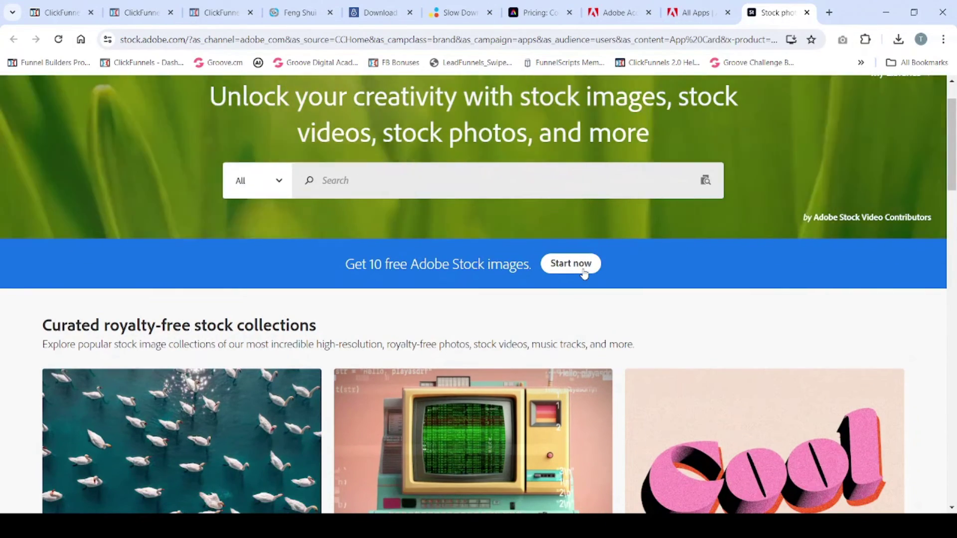
{"action": "scroll", "coordinate": [585, 275], "scroll_direction": "down", "scroll_amount": 3}
{"action": "scroll", "coordinate": [585, 274], "scroll_direction": "down", "scroll_amount": 5}
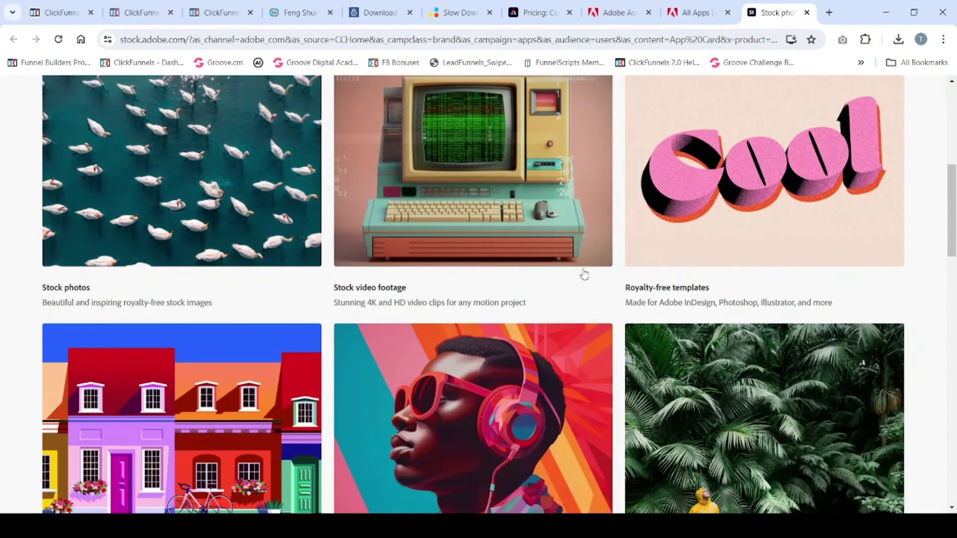
{"action": "scroll", "coordinate": [585, 275], "scroll_direction": "up", "scroll_amount": 8}
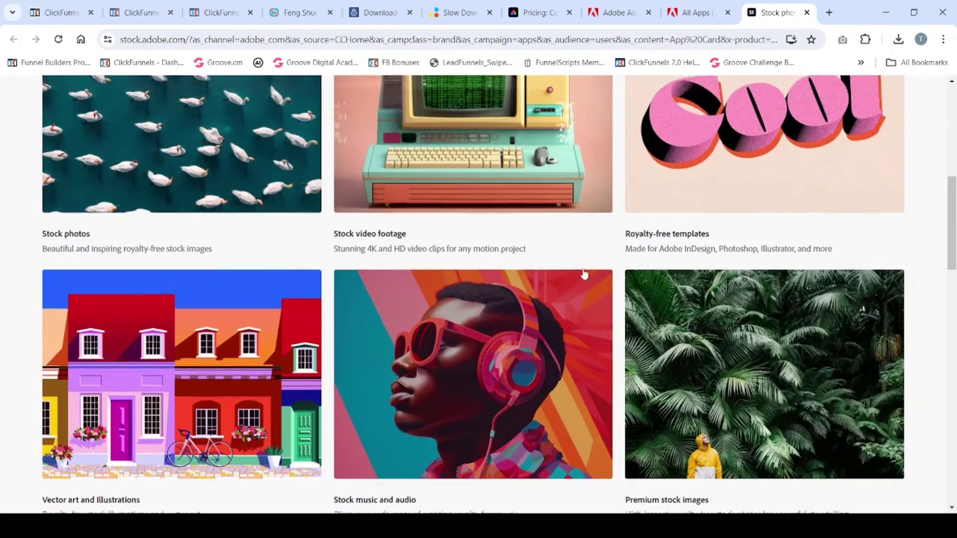
{"action": "scroll", "coordinate": [585, 275], "scroll_direction": "up", "scroll_amount": 2}
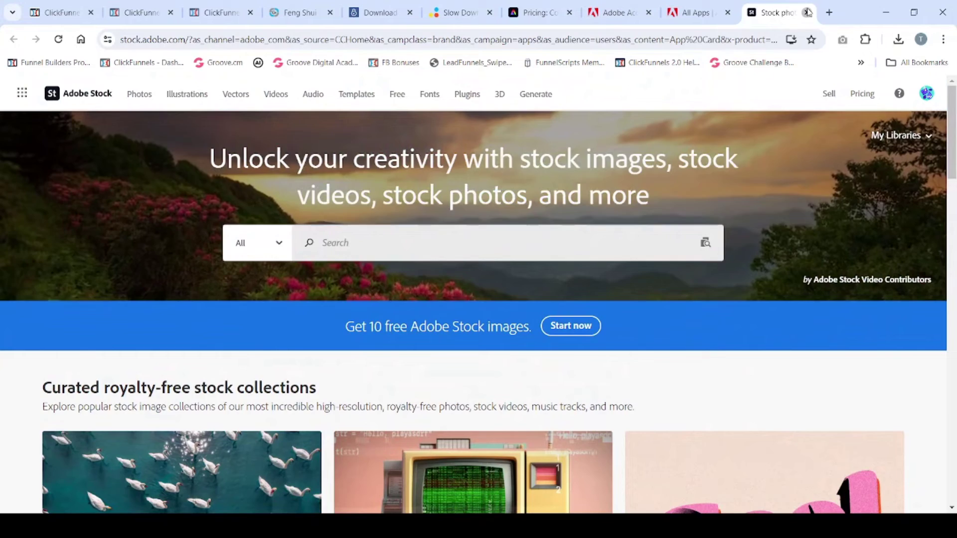
Step: Close Adobe Stock, view the empty Files area past its tour, then go to Learn
{"action": "left_click", "coordinate": [809, 12]}
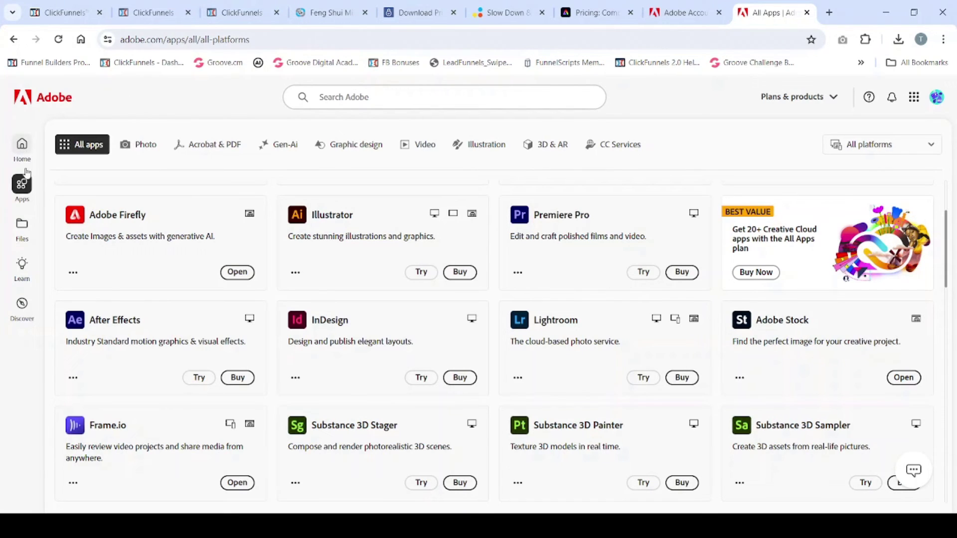
{"action": "left_click", "coordinate": [25, 226]}
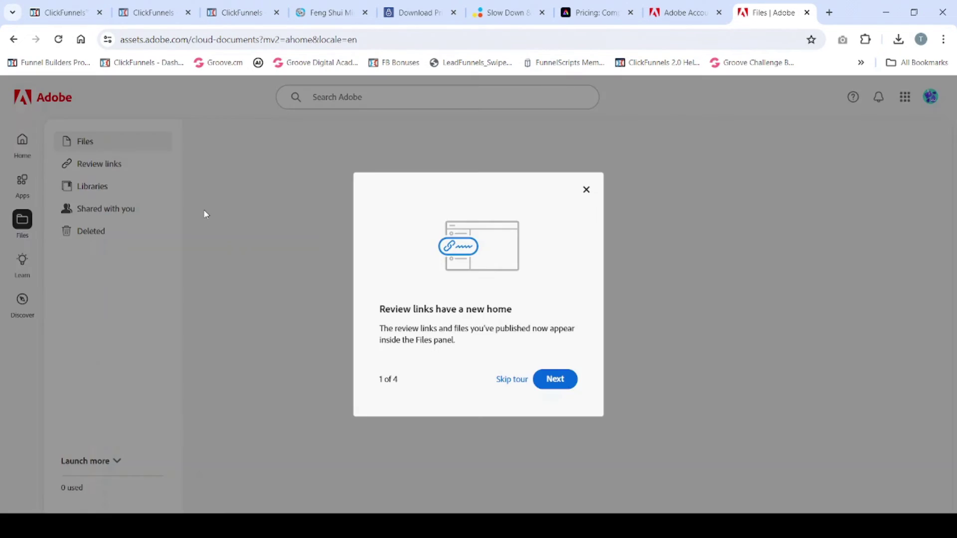
{"action": "left_click", "coordinate": [587, 190]}
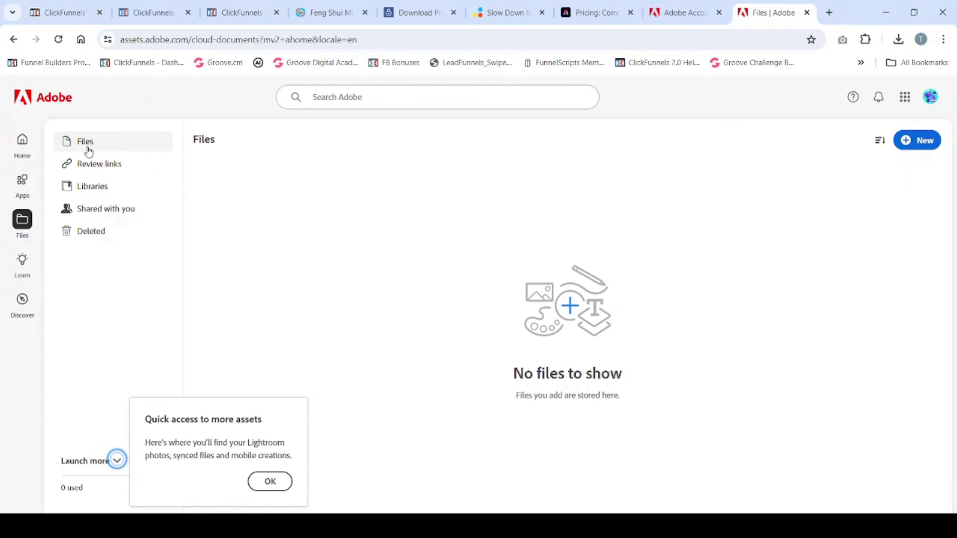
{"action": "left_click", "coordinate": [23, 267]}
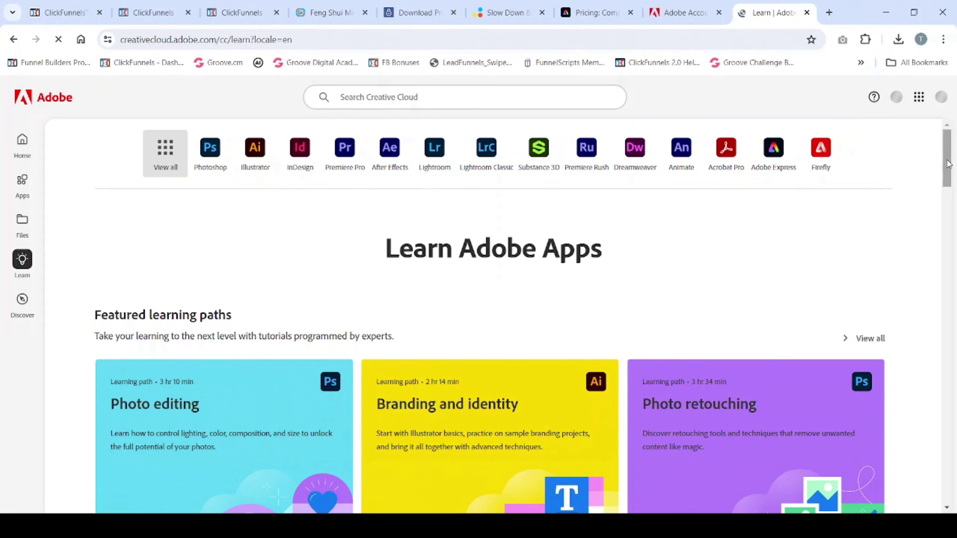
{"action": "left_click_drag", "start_coordinate": [948, 164], "coordinate": [947, 200]}
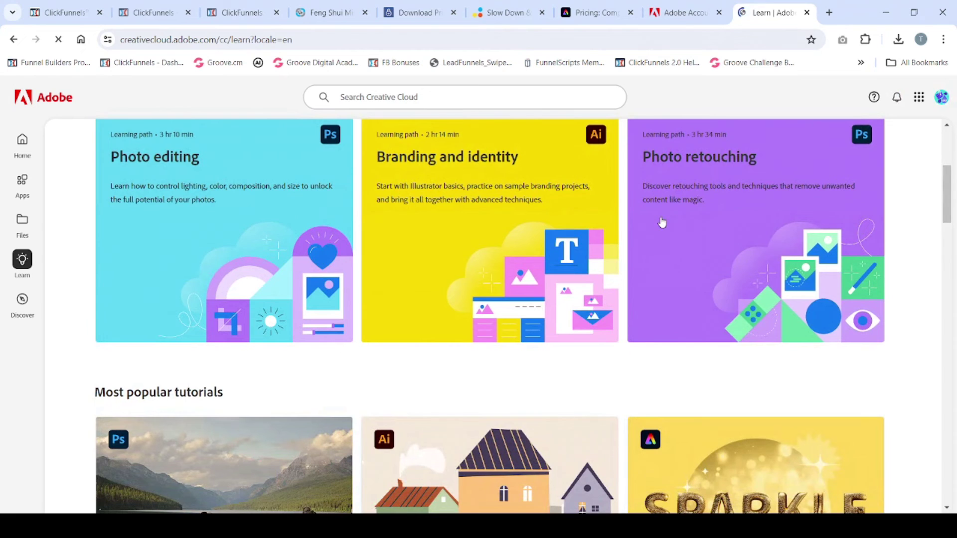
{"action": "scroll", "coordinate": [662, 223], "scroll_direction": "down", "scroll_amount": 5}
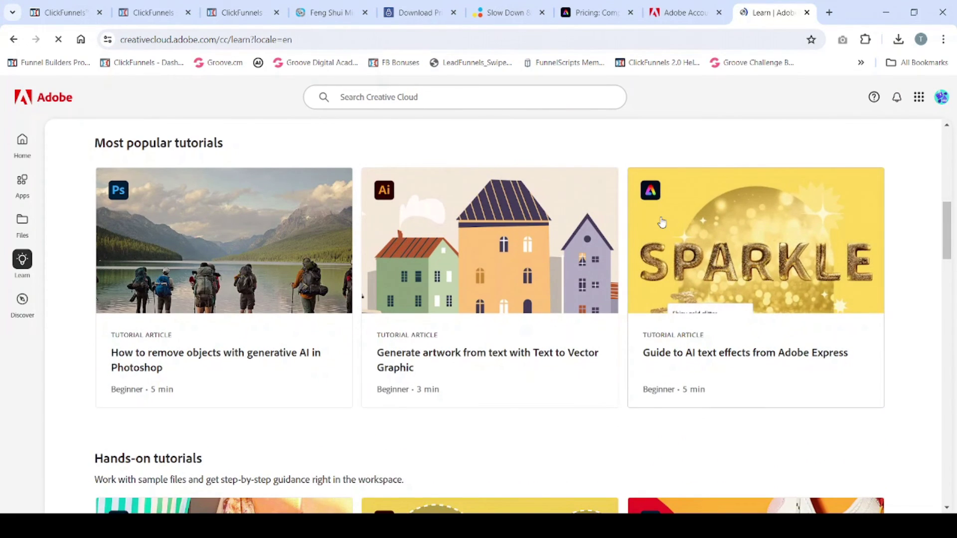
{"action": "scroll", "coordinate": [663, 223], "scroll_direction": "down", "scroll_amount": 3}
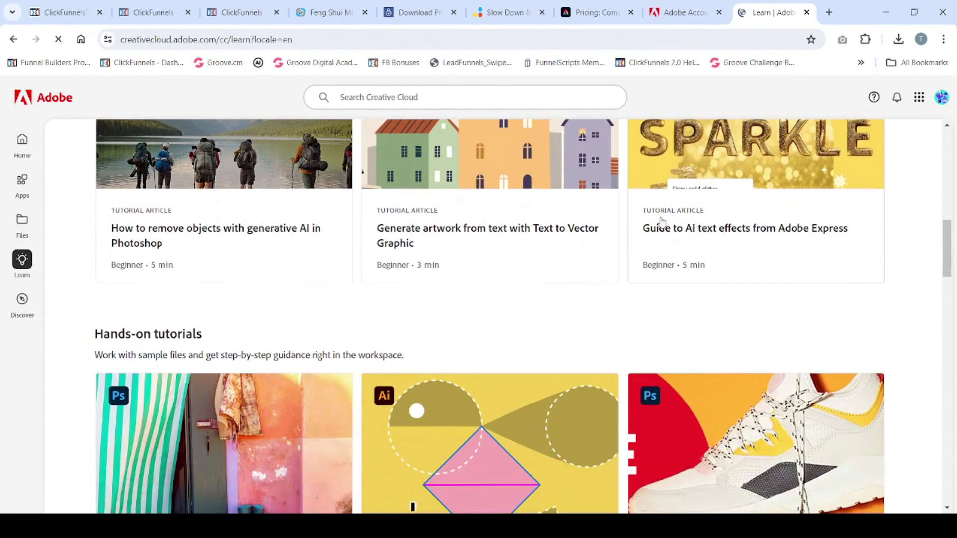
{"action": "scroll", "coordinate": [662, 223], "scroll_direction": "down", "scroll_amount": 1}
{"action": "scroll", "coordinate": [662, 223], "scroll_direction": "down", "scroll_amount": 2}
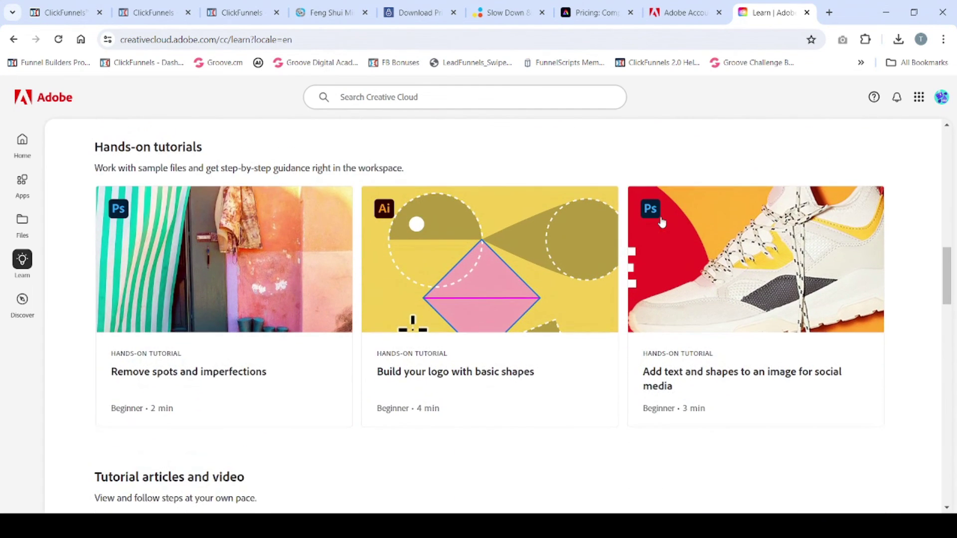
{"action": "scroll", "coordinate": [663, 223], "scroll_direction": "down", "scroll_amount": 3}
{"action": "scroll", "coordinate": [662, 222], "scroll_direction": "down", "scroll_amount": 1}
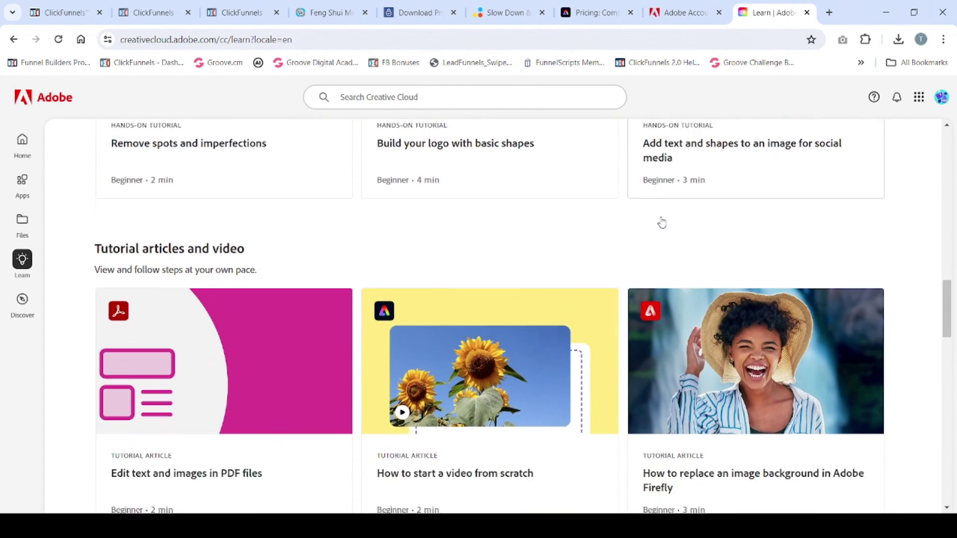
{"action": "scroll", "coordinate": [662, 221], "scroll_direction": "down", "scroll_amount": 3}
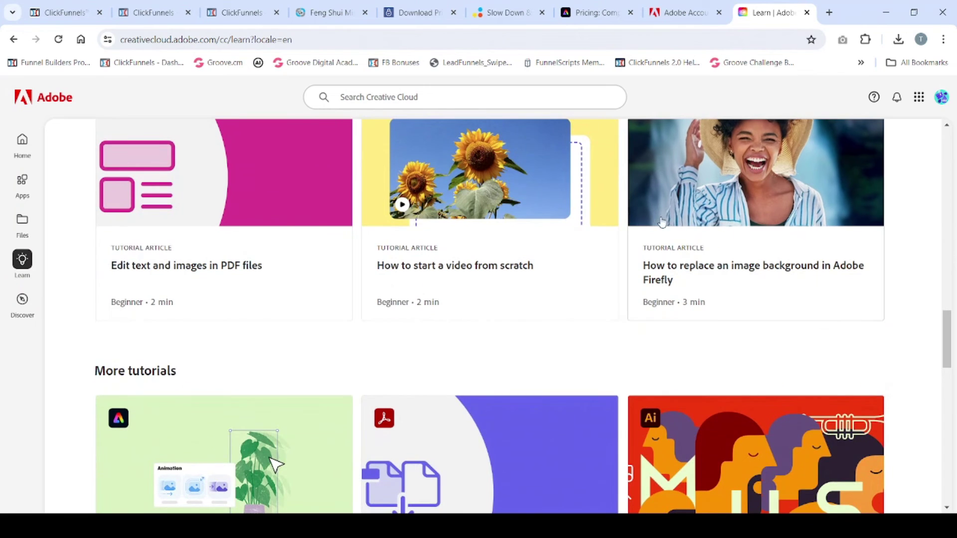
{"action": "scroll", "coordinate": [663, 223], "scroll_direction": "up", "scroll_amount": 1}
{"action": "scroll", "coordinate": [662, 223], "scroll_direction": "up", "scroll_amount": 1}
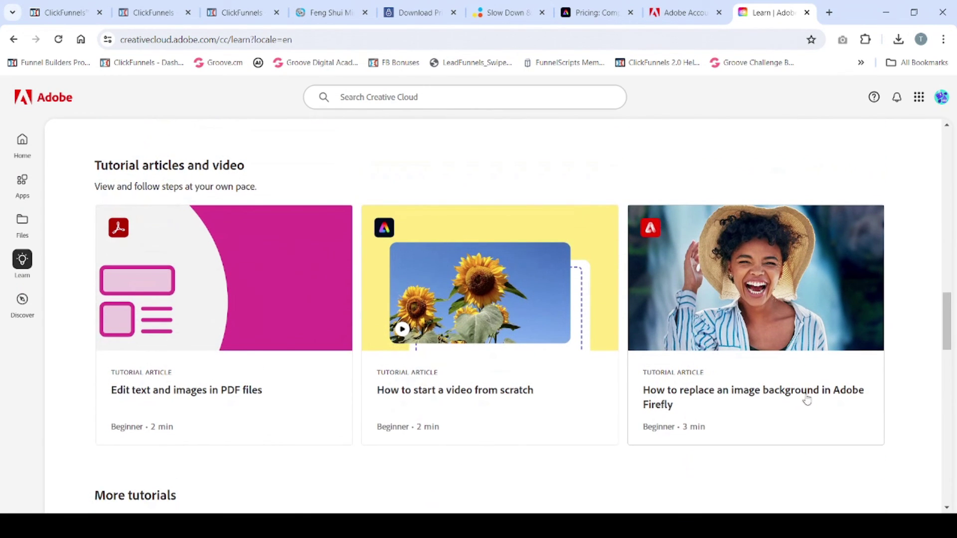
{"action": "scroll", "coordinate": [689, 360], "scroll_direction": "down", "scroll_amount": 1}
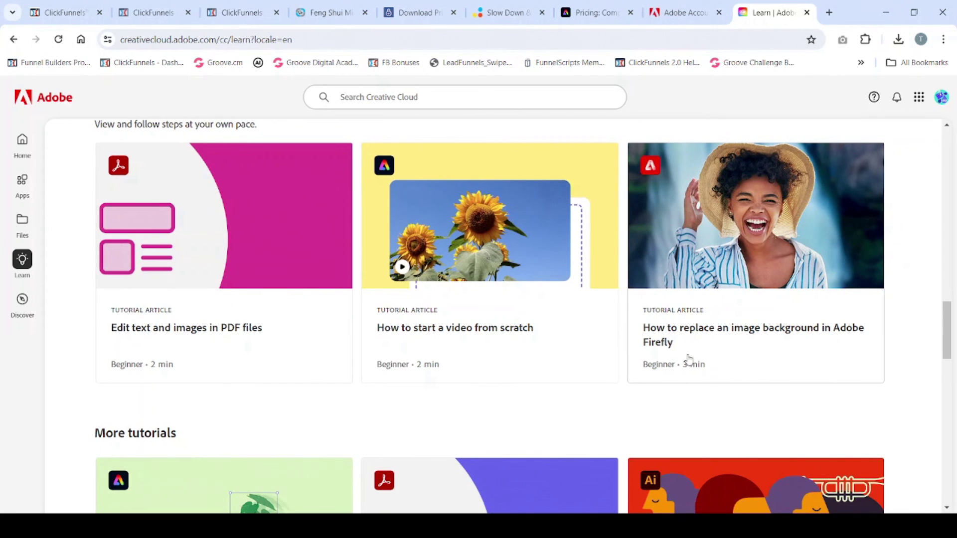
{"action": "scroll", "coordinate": [690, 360], "scroll_direction": "down", "scroll_amount": 1}
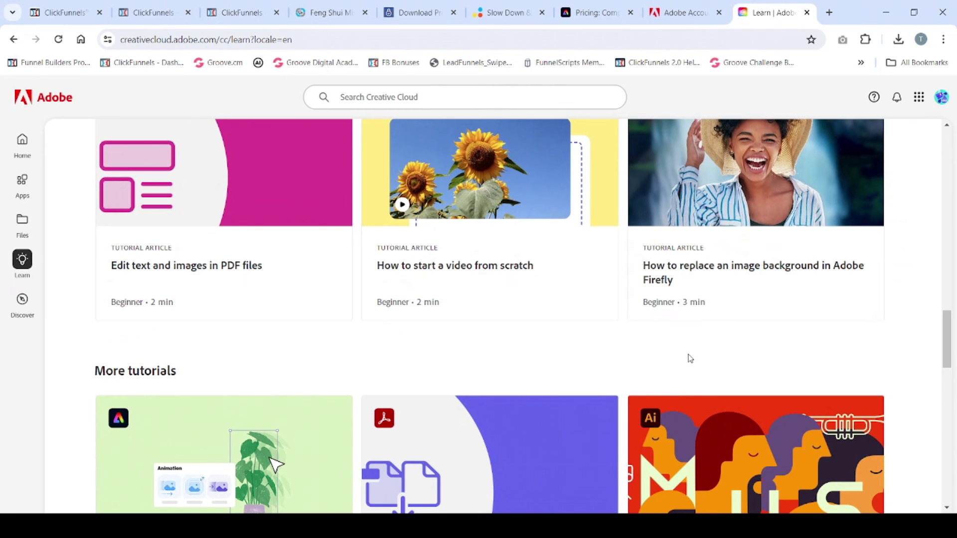
{"action": "scroll", "coordinate": [691, 359], "scroll_direction": "down", "scroll_amount": 6}
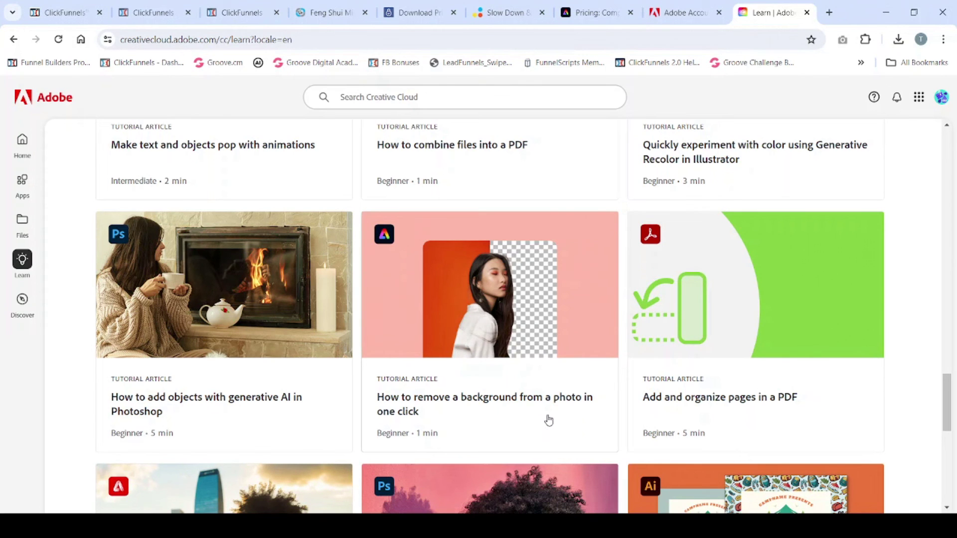
Step: Browse Discover's Featured feed of how-tos like Clean up tiny distractions
{"action": "left_click", "coordinate": [22, 302]}
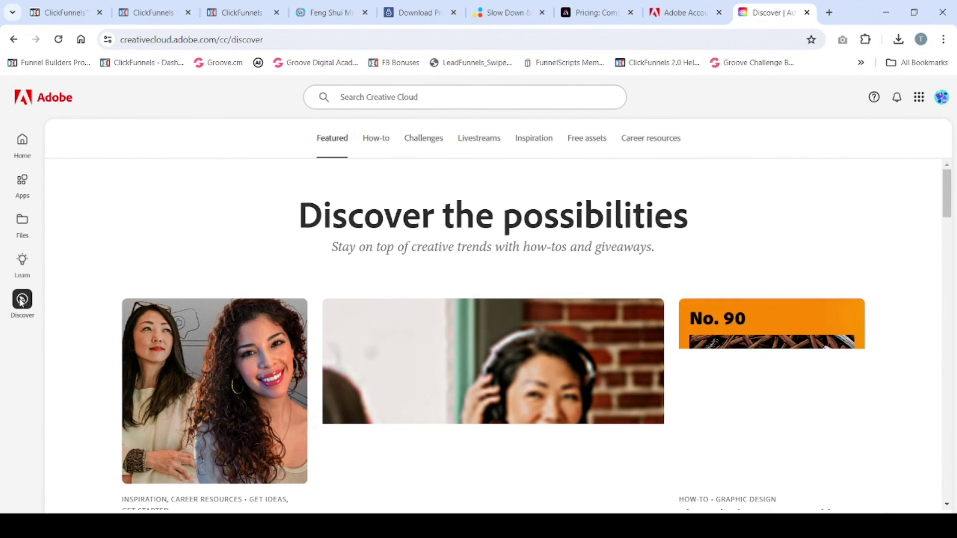
{"action": "scroll", "coordinate": [943, 185], "scroll_direction": "down", "scroll_amount": 8}
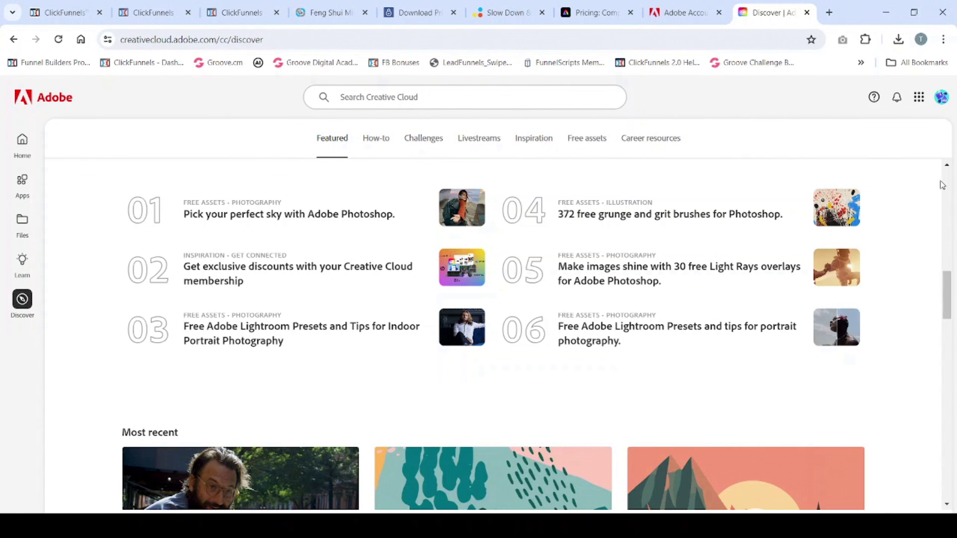
{"action": "scroll", "coordinate": [943, 185], "scroll_direction": "down", "scroll_amount": 9}
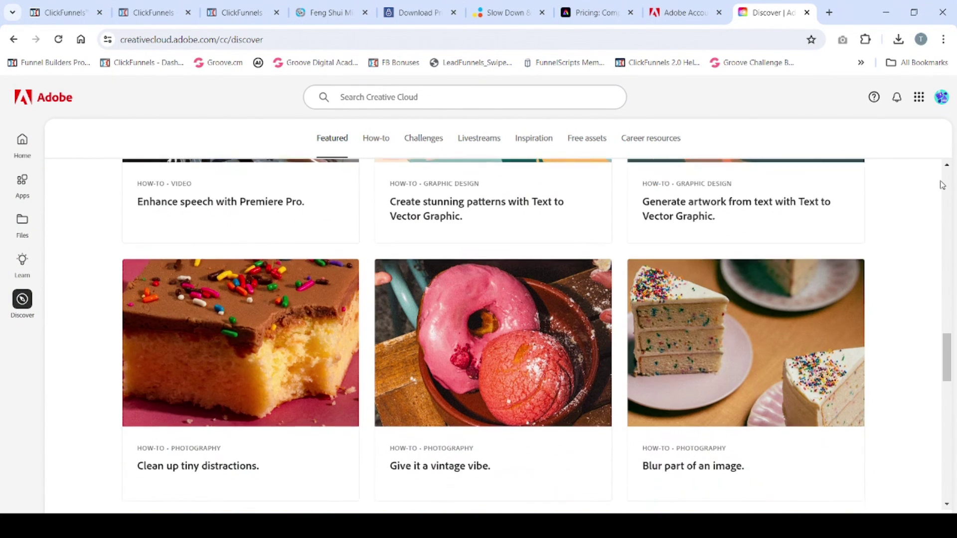
{"action": "scroll", "coordinate": [943, 185], "scroll_direction": "down", "scroll_amount": 6}
{"action": "scroll", "coordinate": [943, 185], "scroll_direction": "up", "scroll_amount": 4}
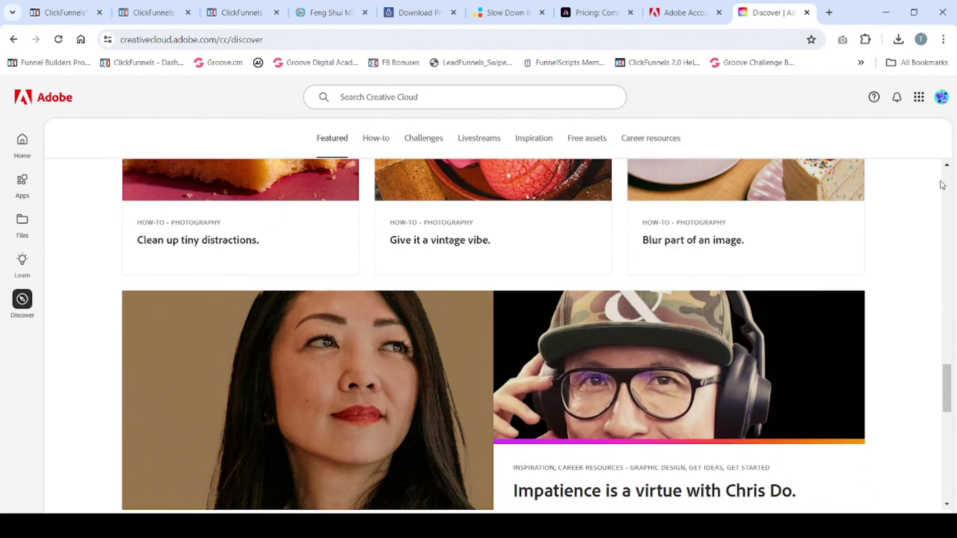